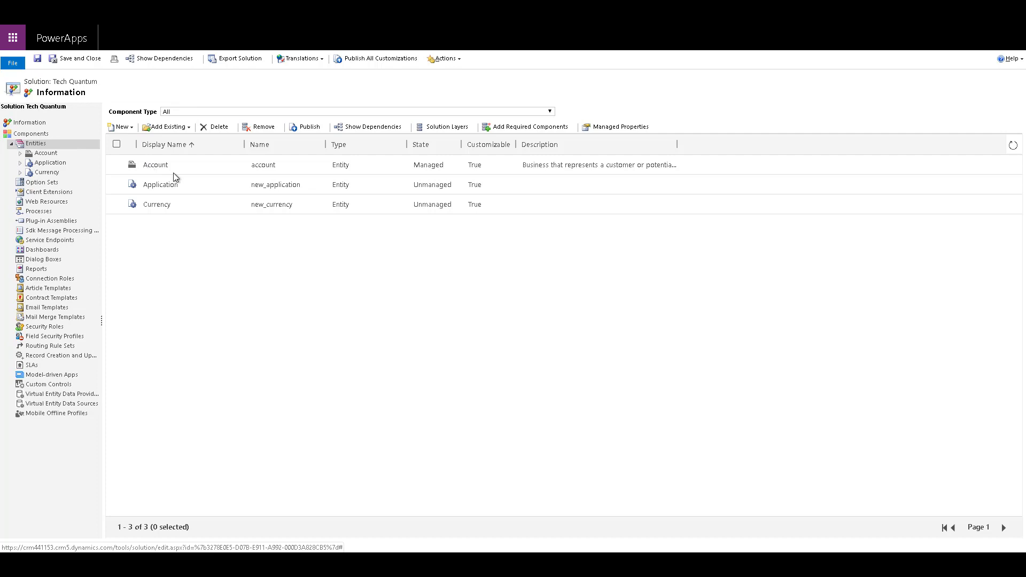
Step: Open the Account entity, examine its definition, communication, data services and mobile settings, and return to the entity list
double_click(168, 169)
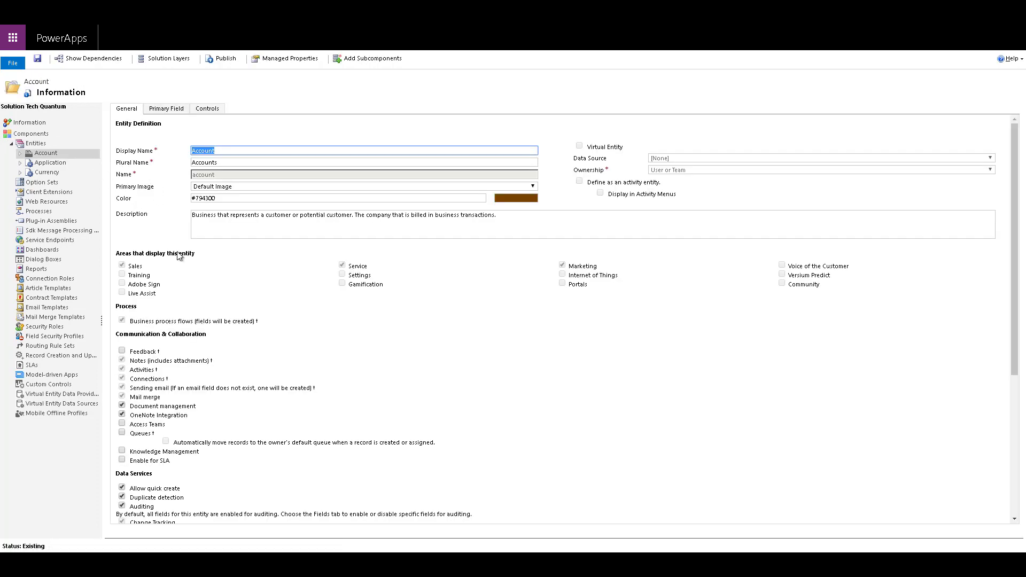
scroll(195, 282, down, 2)
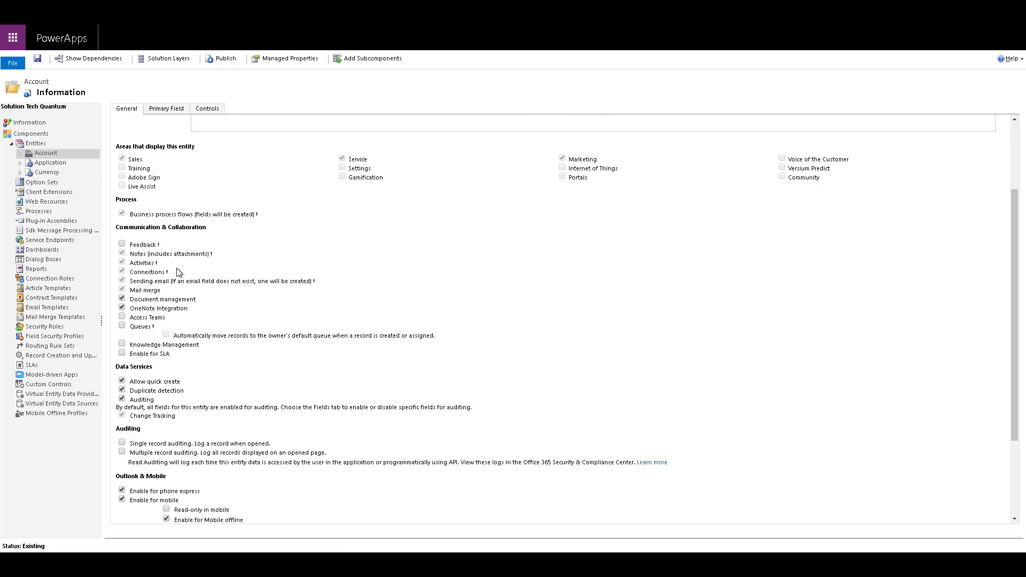
scroll(179, 365, down, 1)
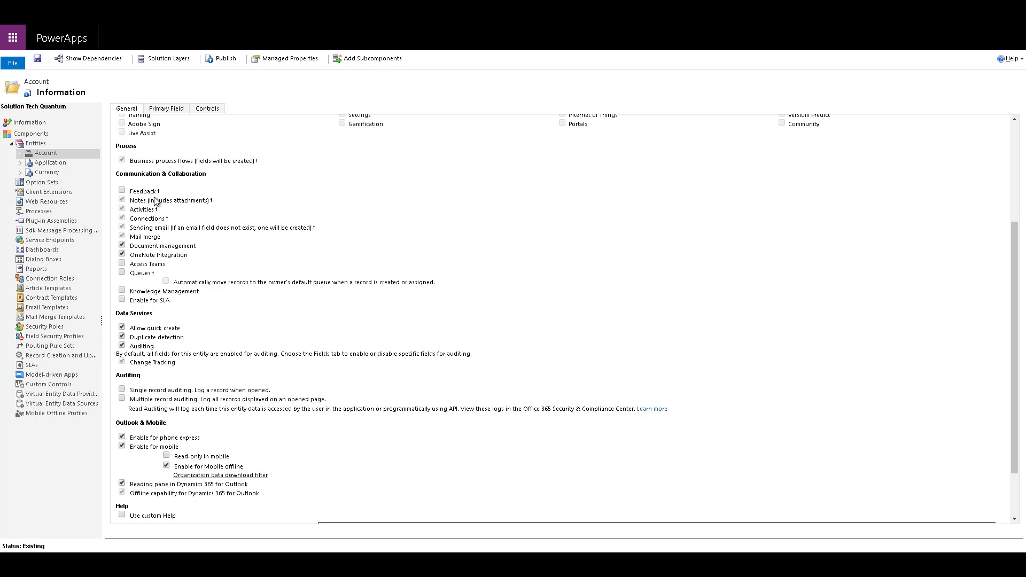
scroll(235, 306, up, 3)
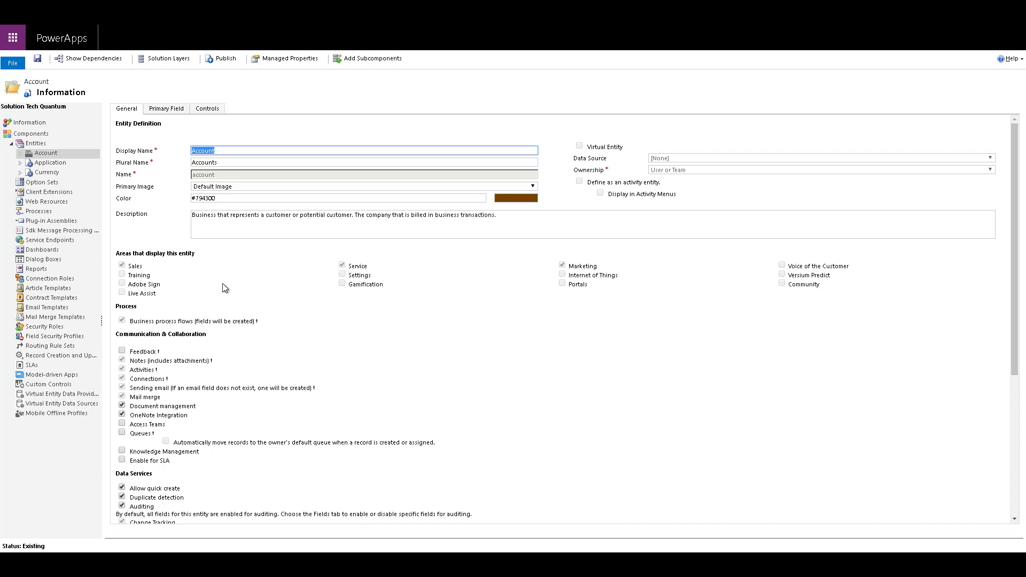
click(36, 144)
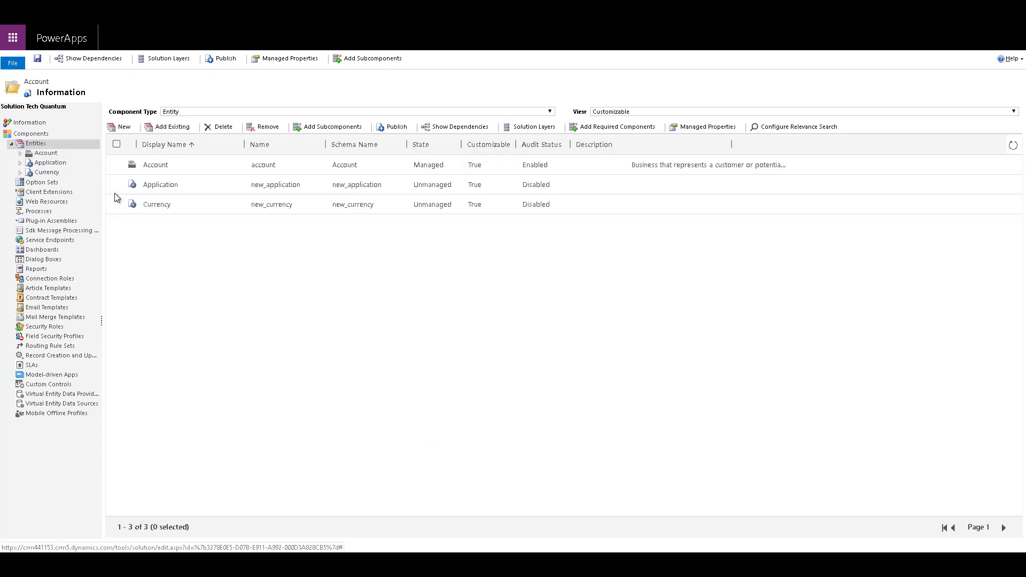
Step: View the managed properties of the Account entity and close them without changes
click(201, 165)
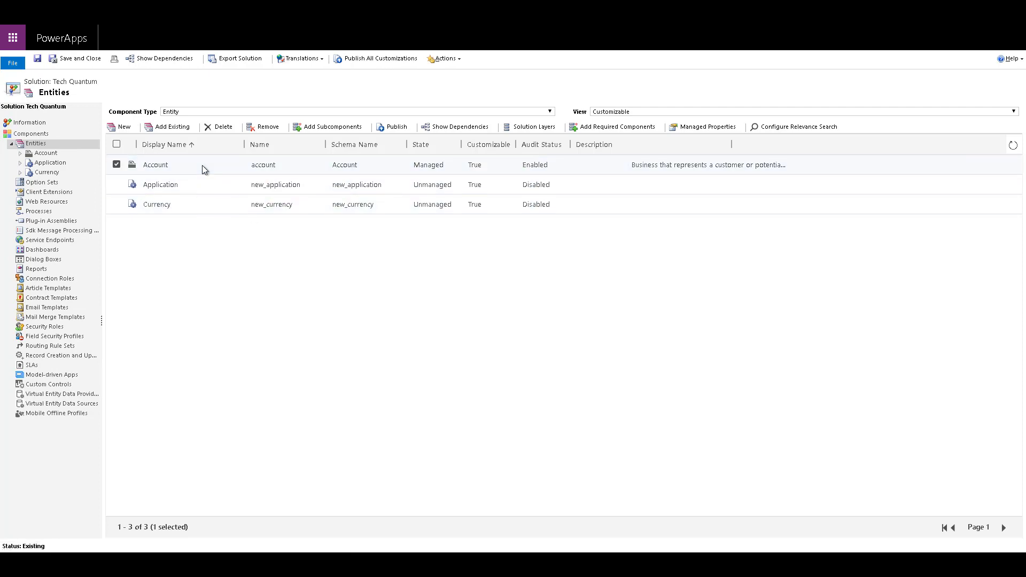
click(716, 127)
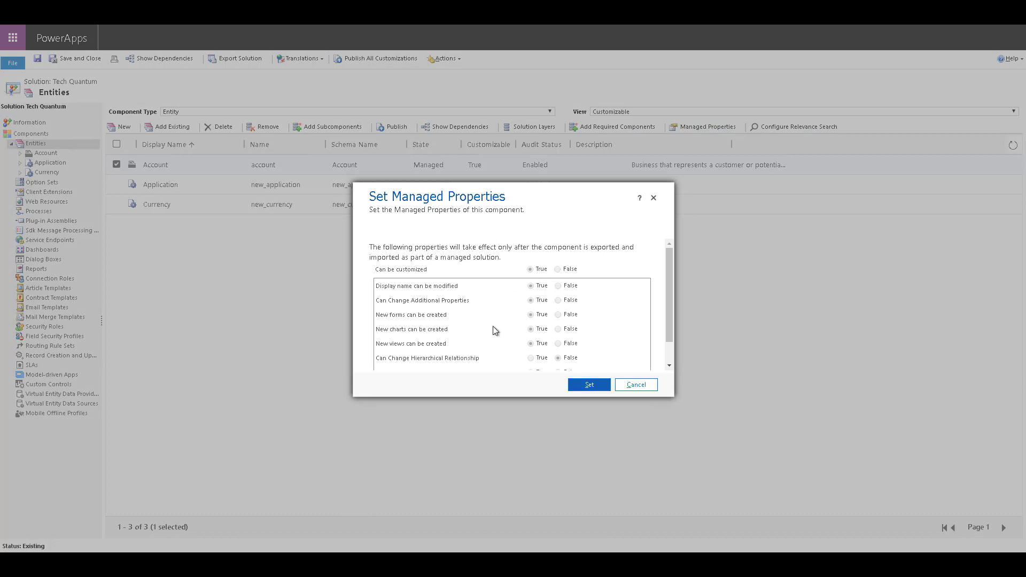
click(639, 386)
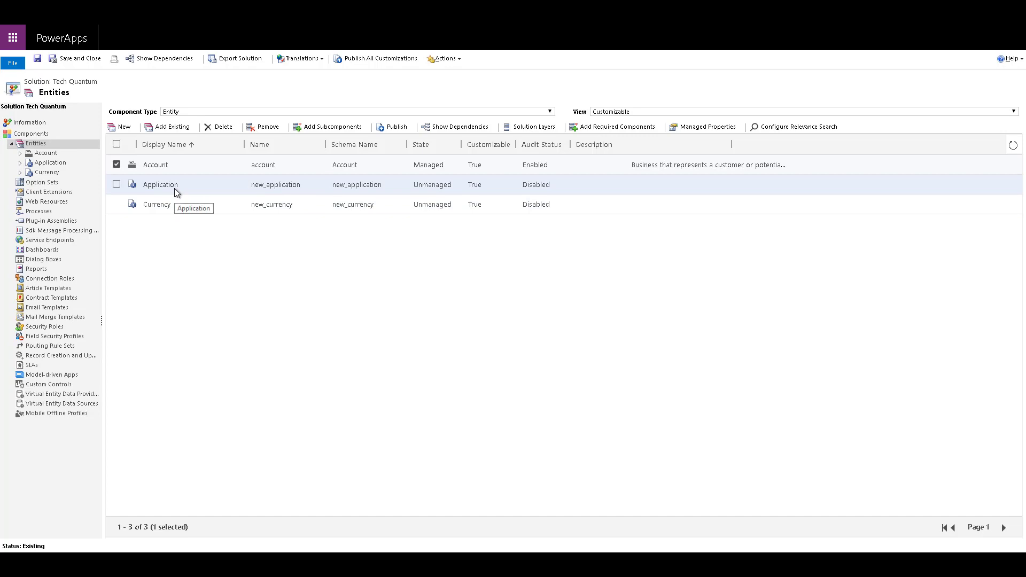
Step: Add the existing Email entity with its entity metadata to the solution
click(174, 129)
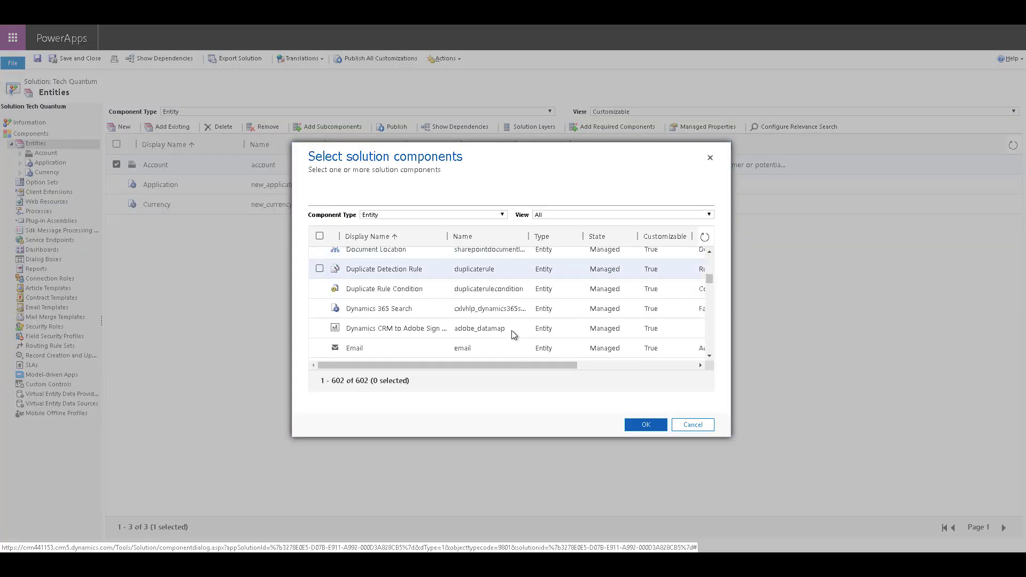
click(405, 351)
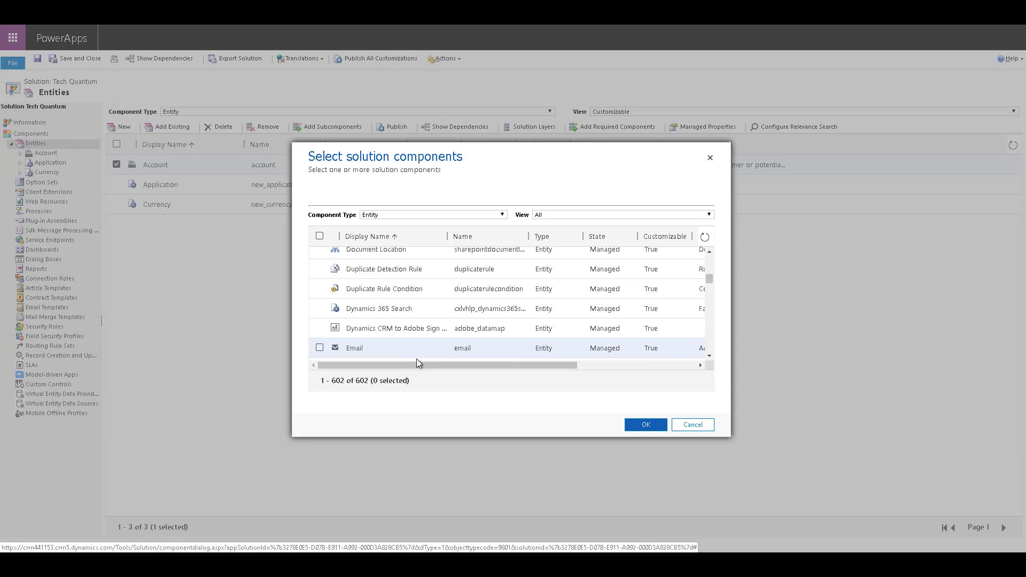
click(646, 427)
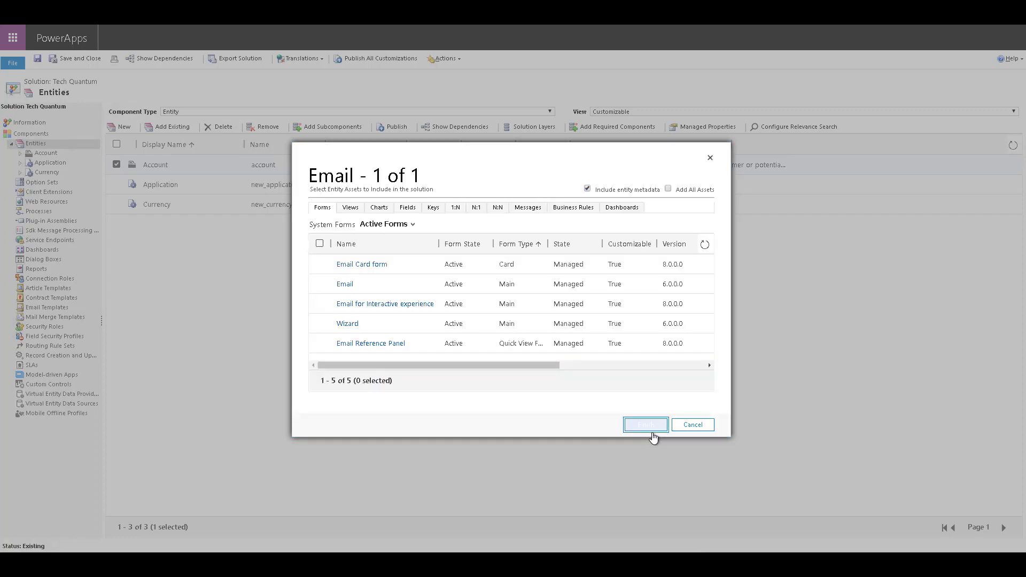
click(653, 433)
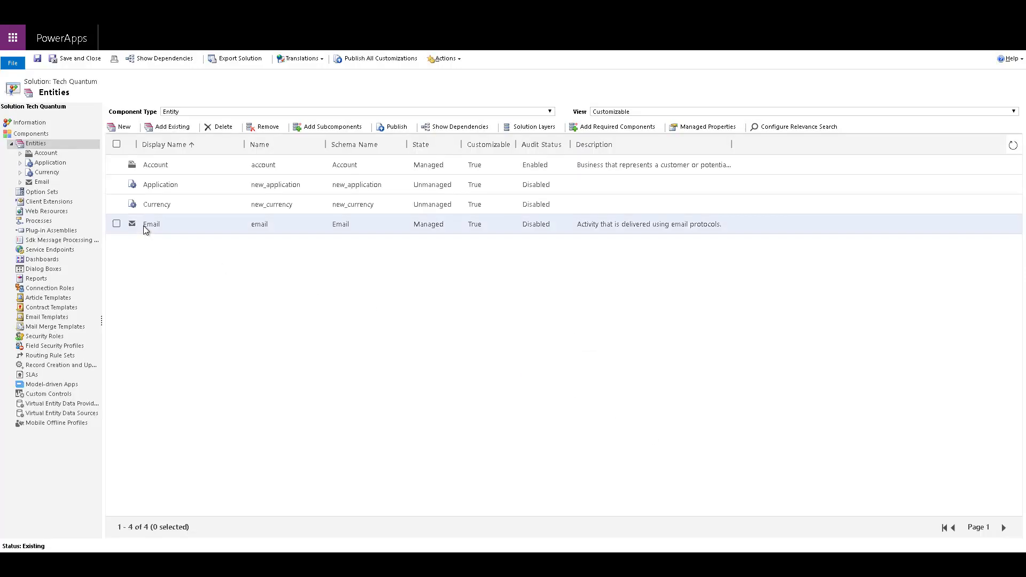
Step: Examine the Email entity's activity entity settings in its definition and return to the entity list
click(42, 183)
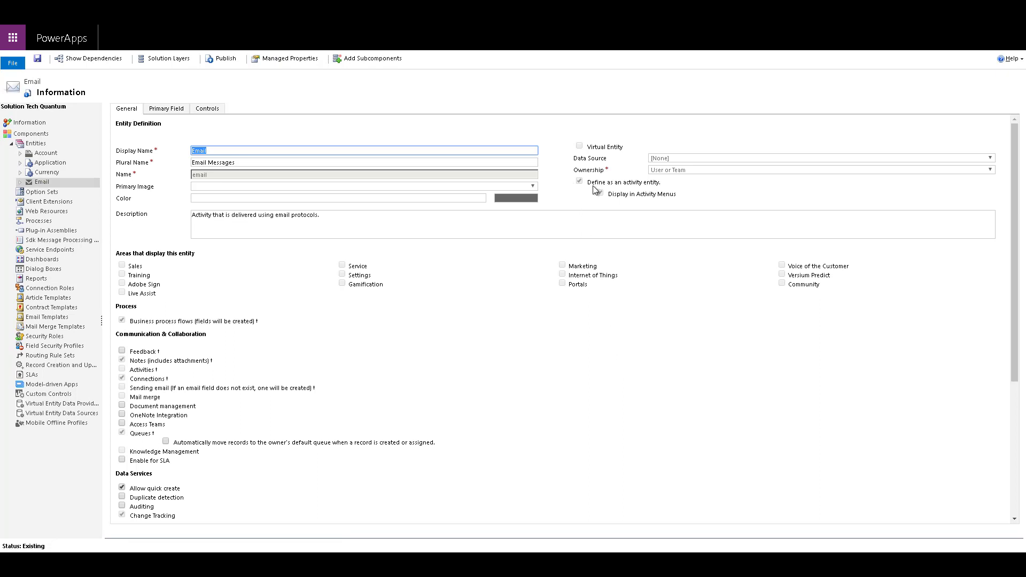
click(657, 193)
click(42, 144)
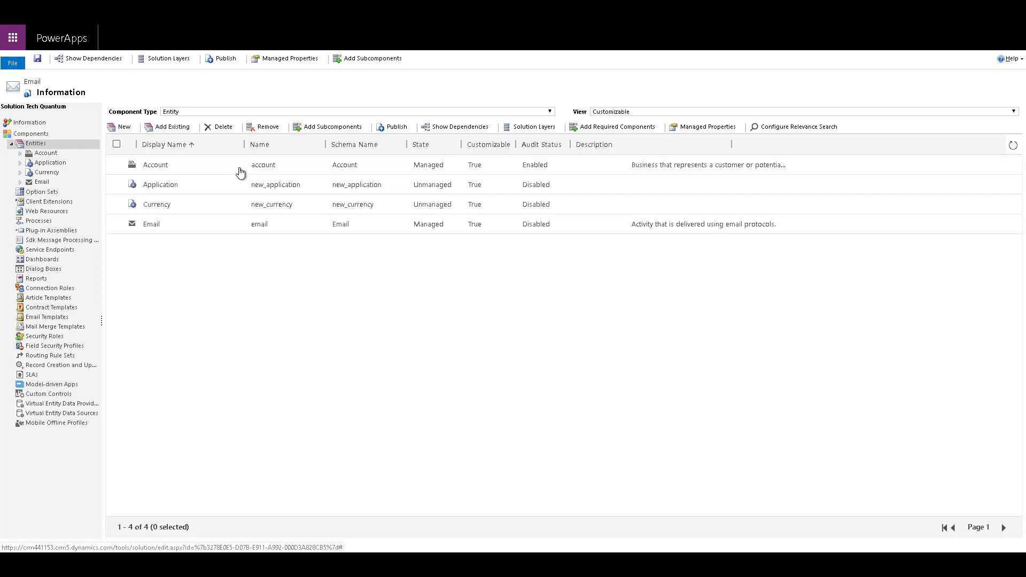
Step: View all managed properties of the Application entity and close them without changes
click(183, 187)
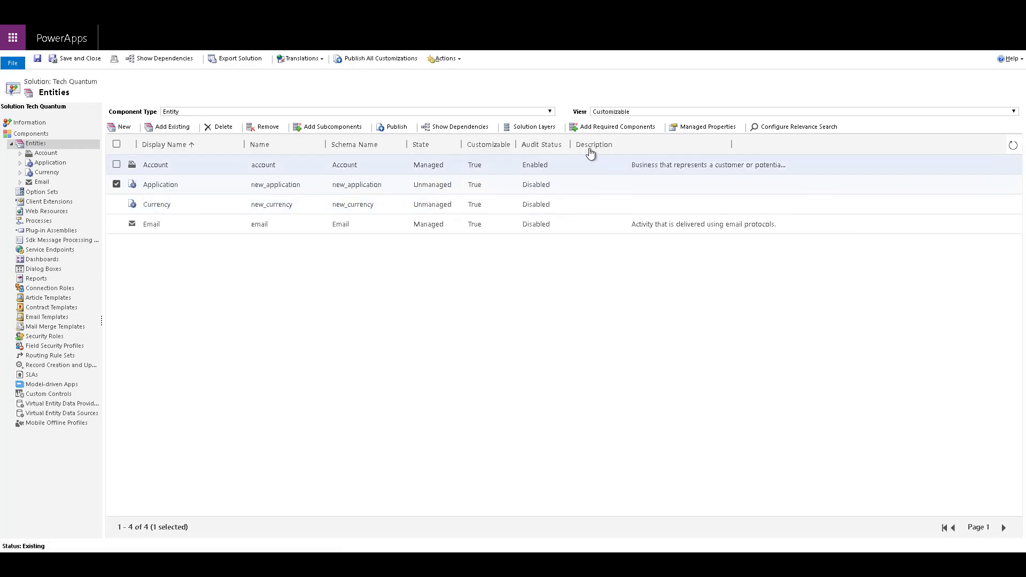
click(708, 128)
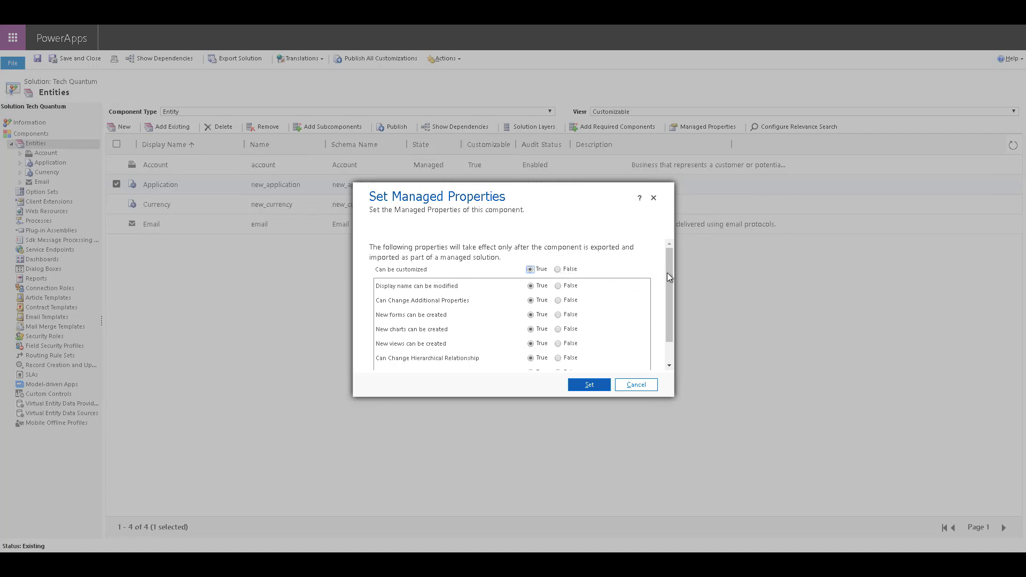
drag(667, 273, 671, 300)
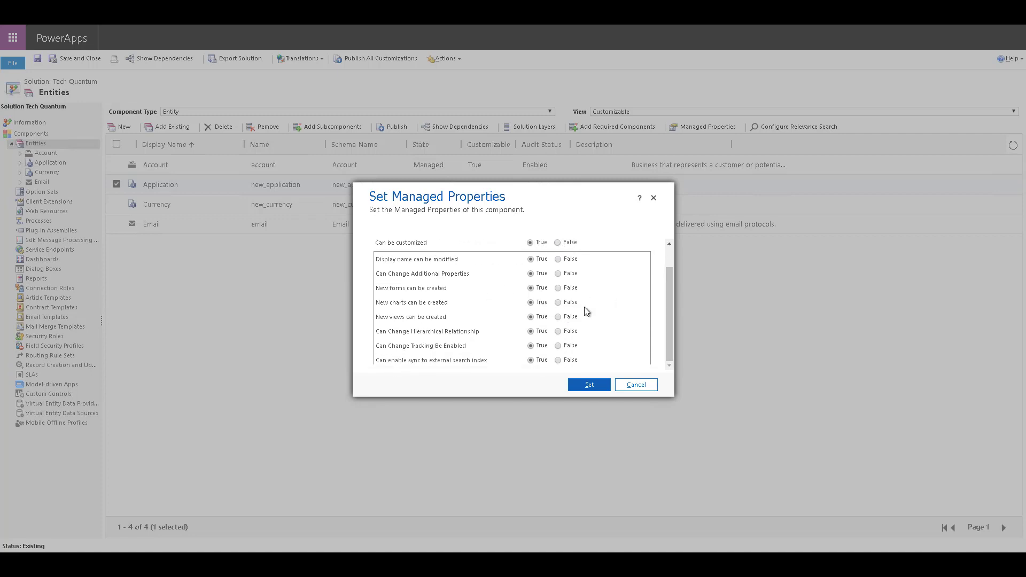
click(636, 385)
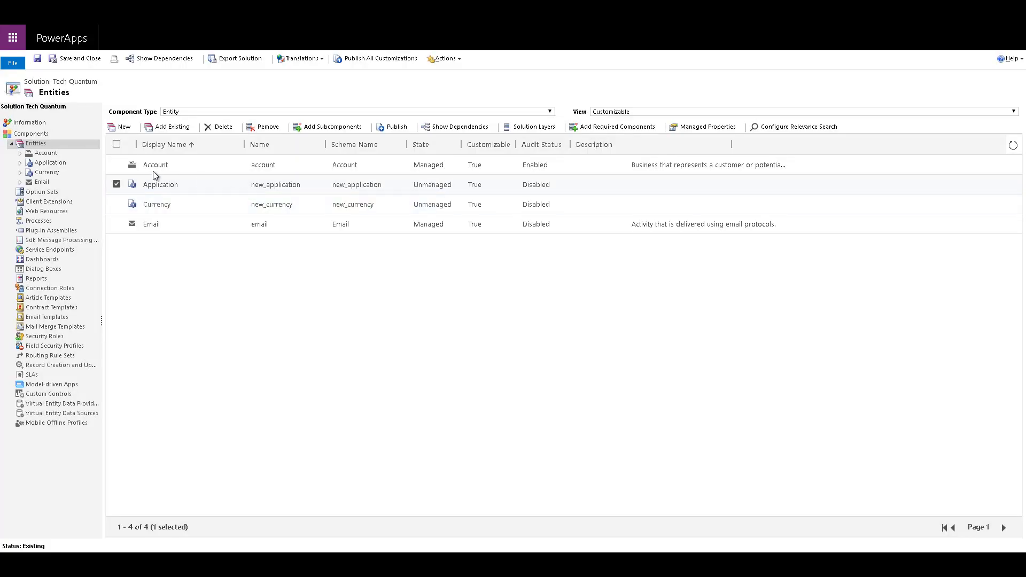
Step: Examine the Application entity's definition and its primary field
click(51, 163)
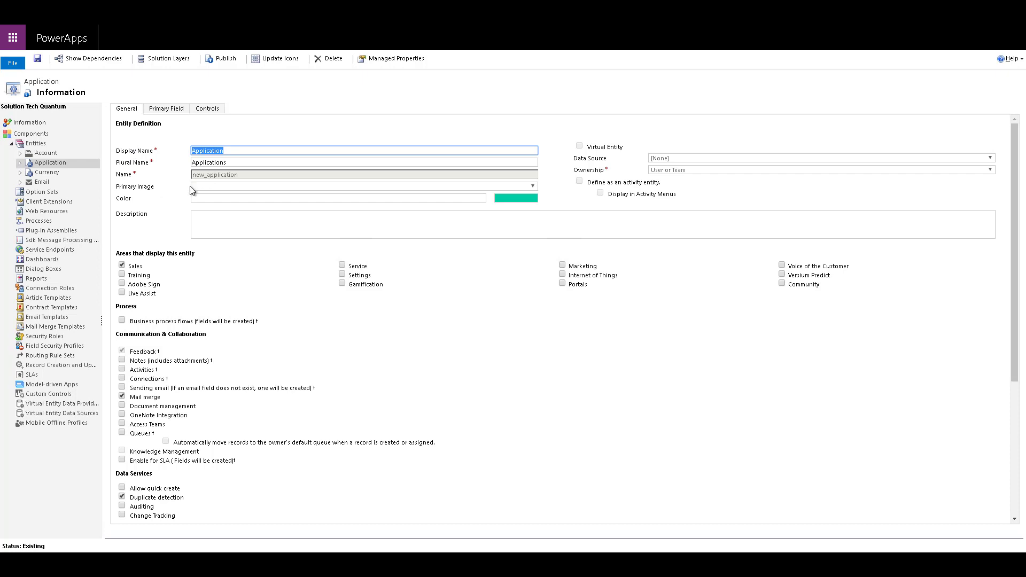
click(165, 110)
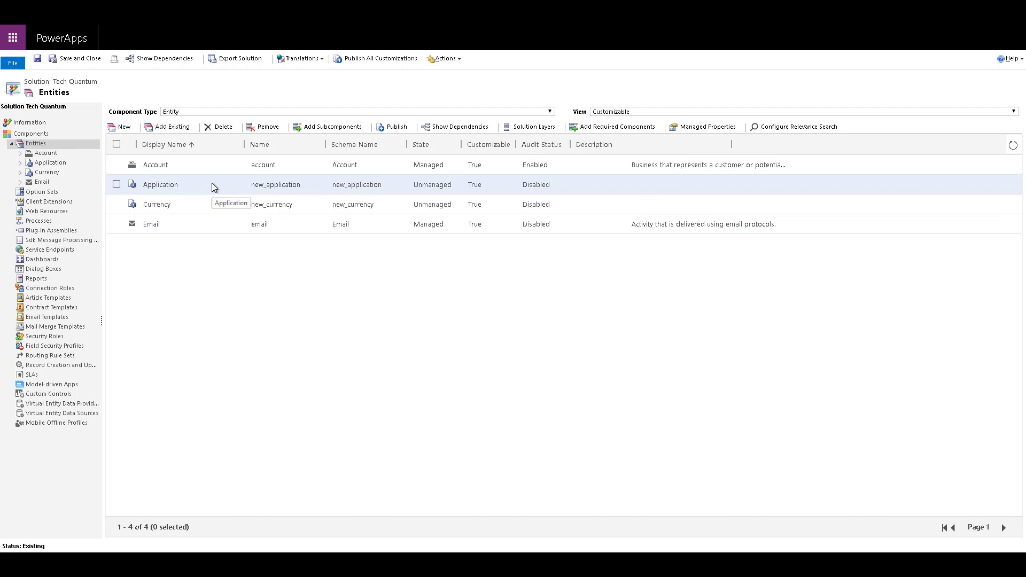
Step: Start a new entity with the display name Leave Application and the plural name Leave Applications
click(121, 126)
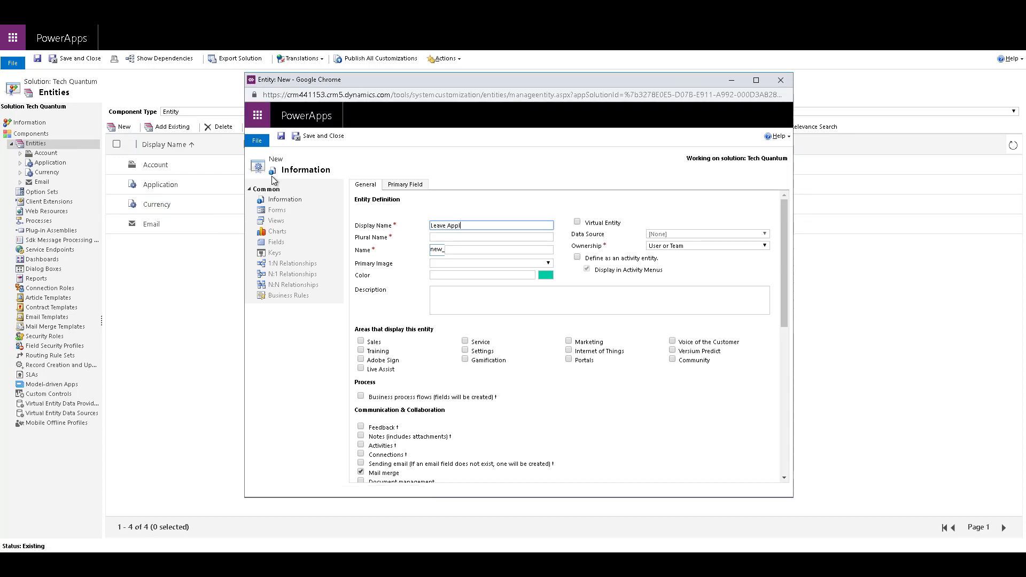
key(ctrl+a)
key(ctrl+c)
click(463, 237)
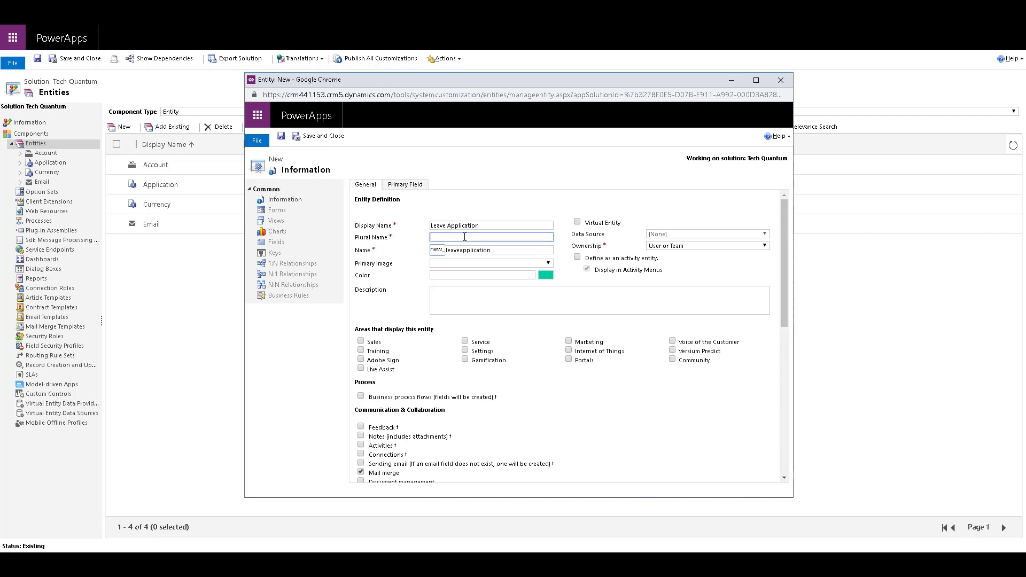
key(ctrl+v)
click(493, 250)
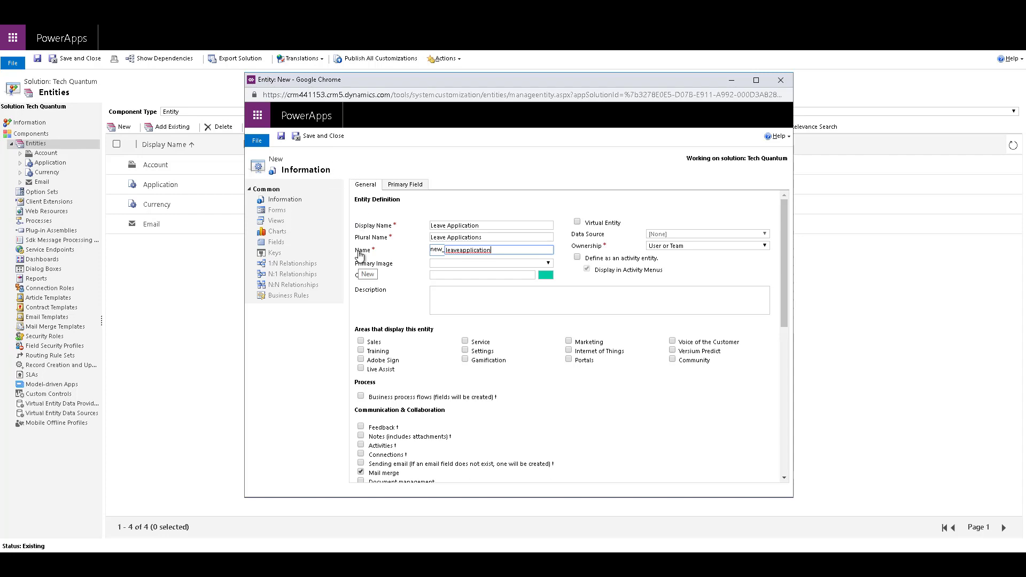
Step: Set the new entity's primary field display name to Id and complete its schema name as new_ApplictaionId
click(405, 185)
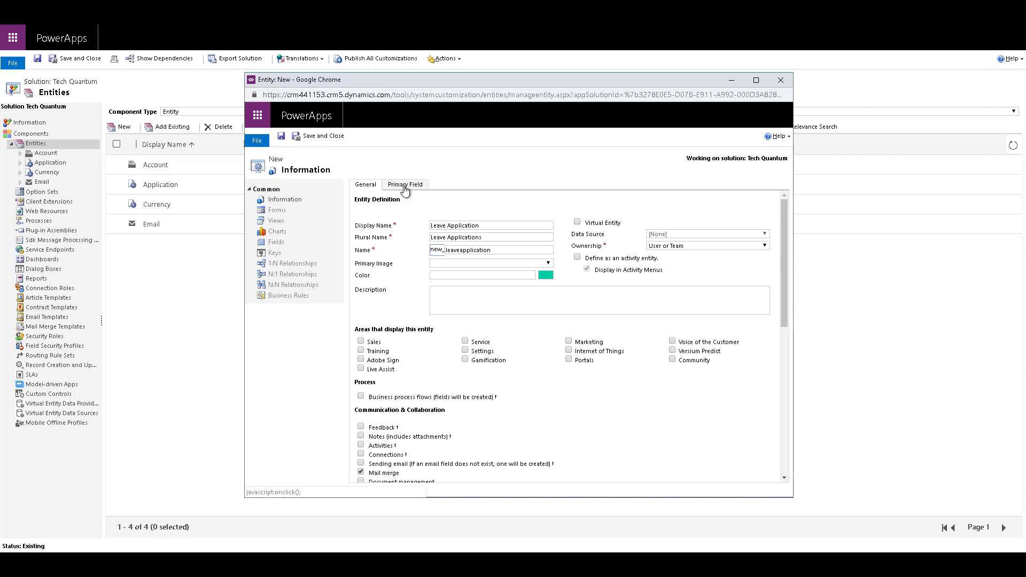
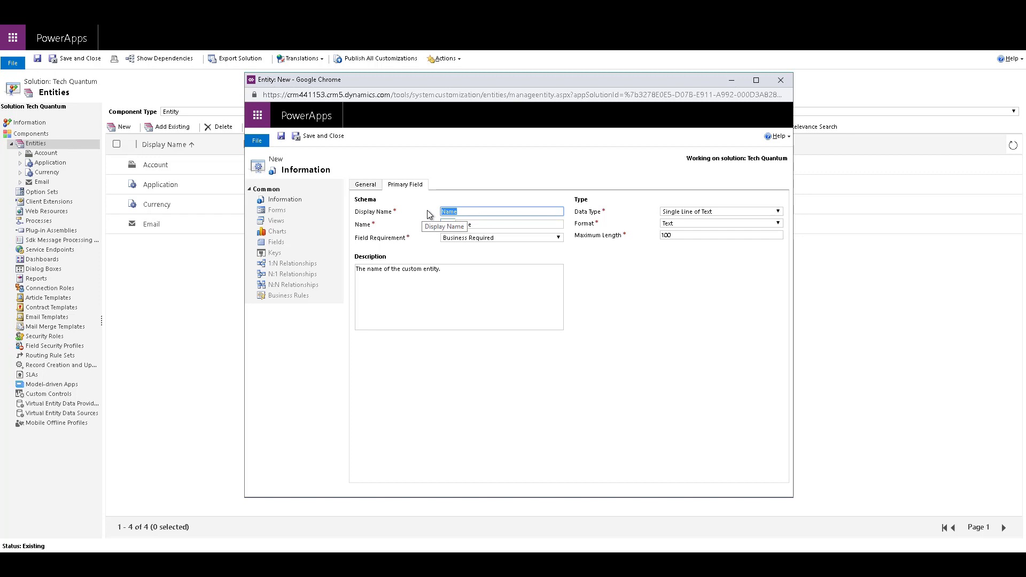
text(ID)
key(BackSpace)
text(d)
key(Tab)
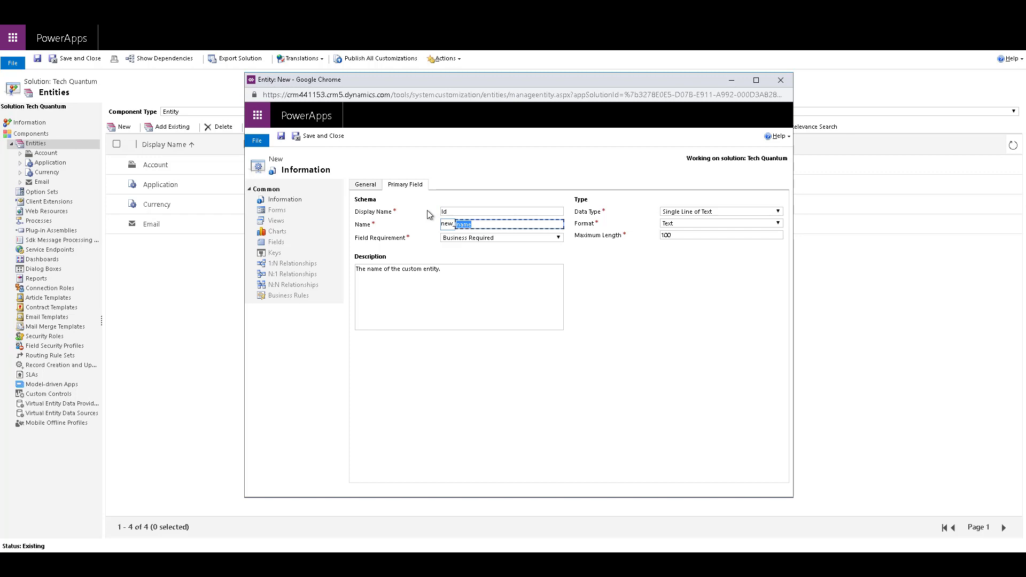
text(Applictaion Id)
key(BackSpace)
key(BackSpace)
key(BackSpace)
text(Id)
click(465, 212)
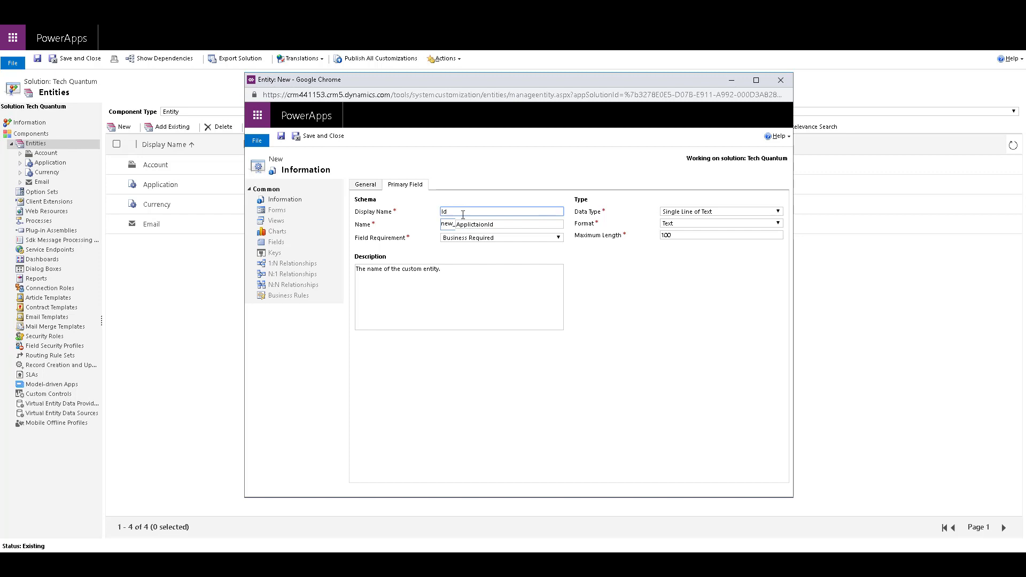
Step: Check the available field requirement and data type options of the primary field, leaving Business Required and Single Line of Text selected
click(525, 238)
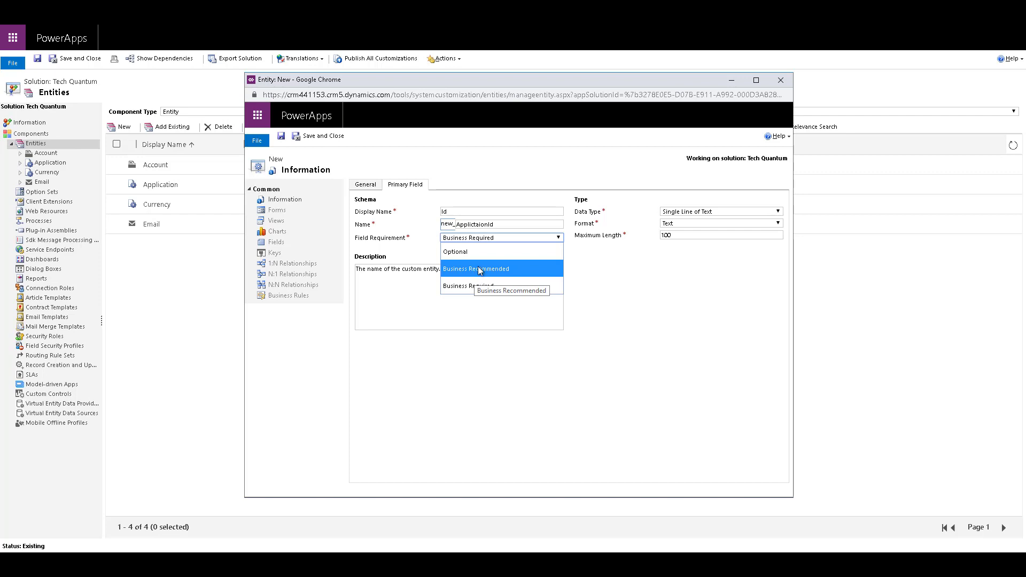
click(418, 246)
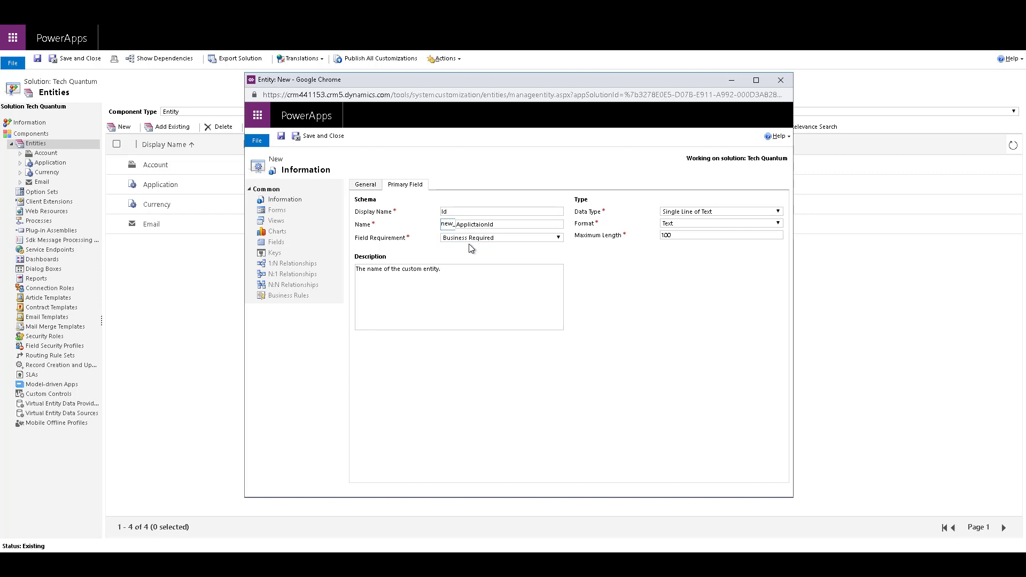
click(730, 212)
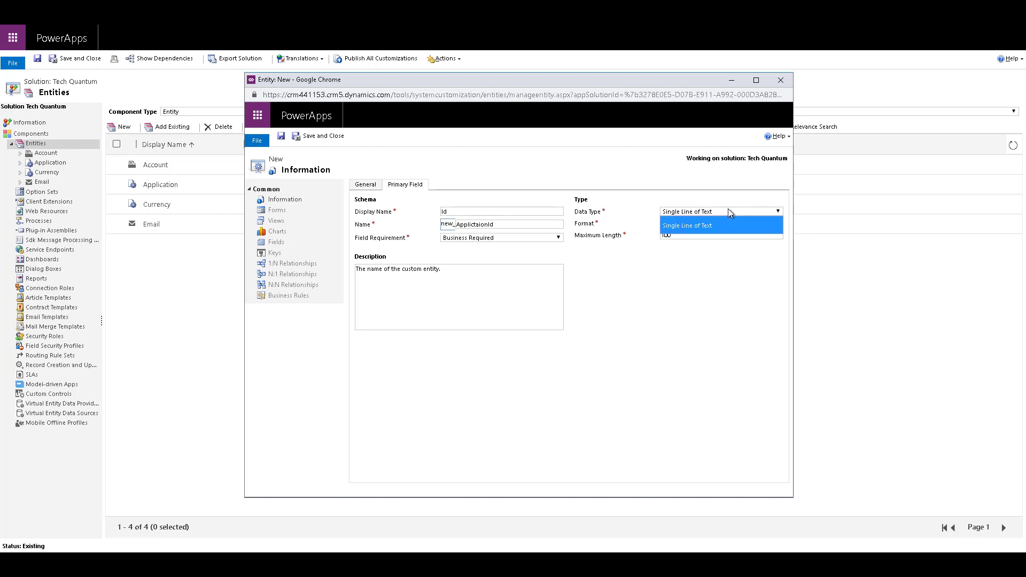
click(675, 225)
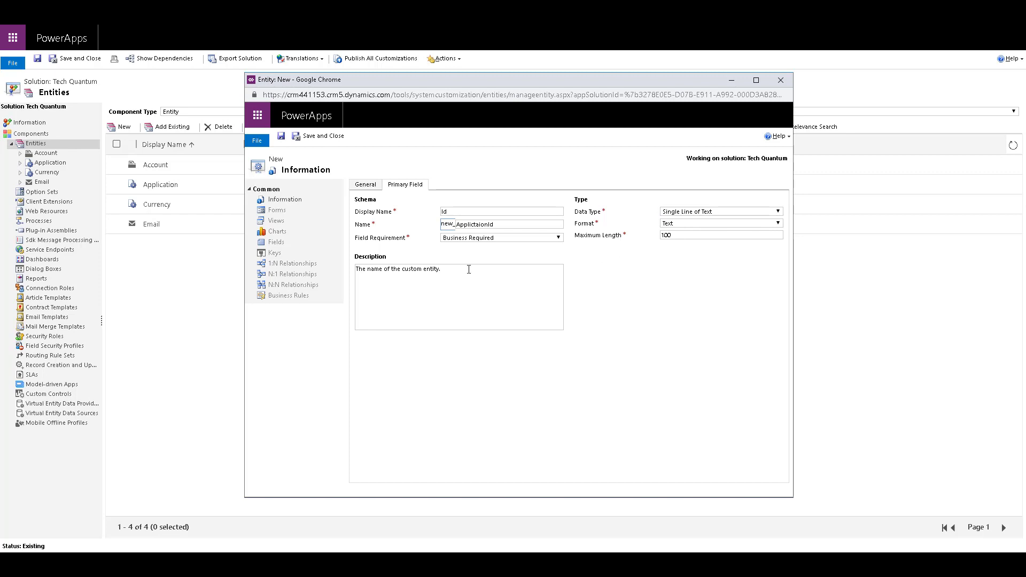
Step: Save the Leave Application entity, keeping the primary field's default description
click(443, 272)
key(ctrl+a)
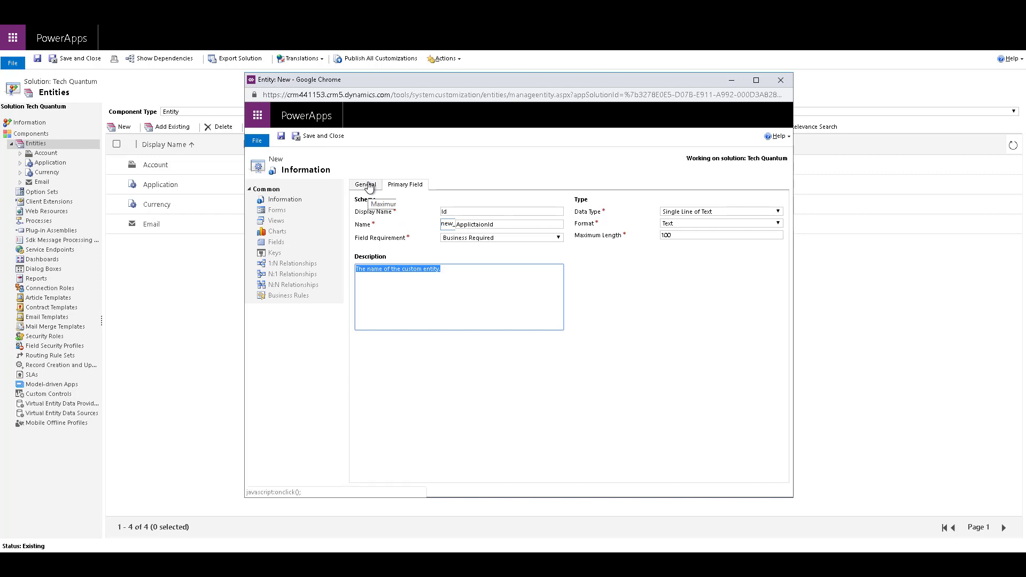
click(281, 136)
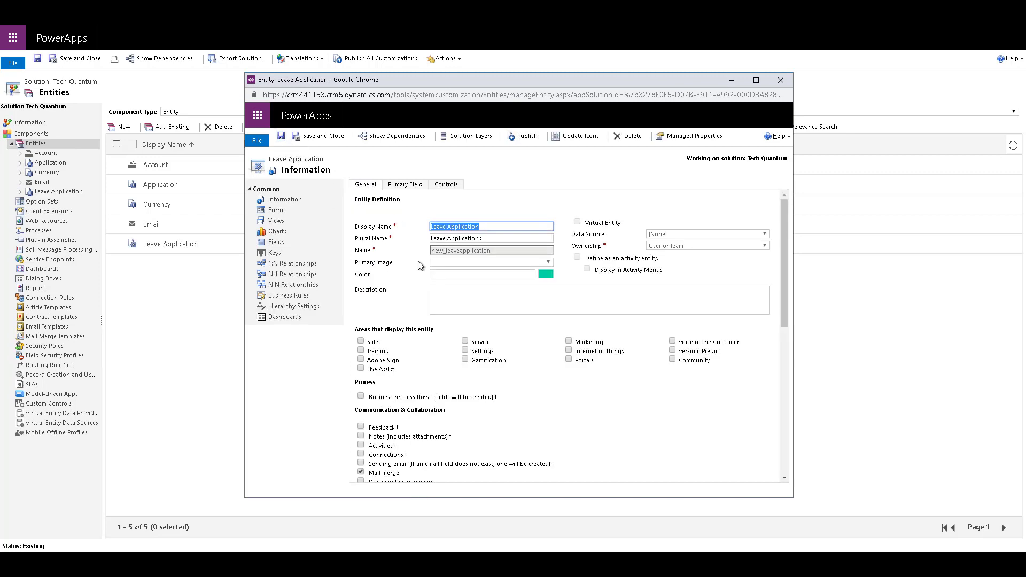
Step: Review the saved primary field settings of the Leave Application entity and return to its general settings
click(402, 185)
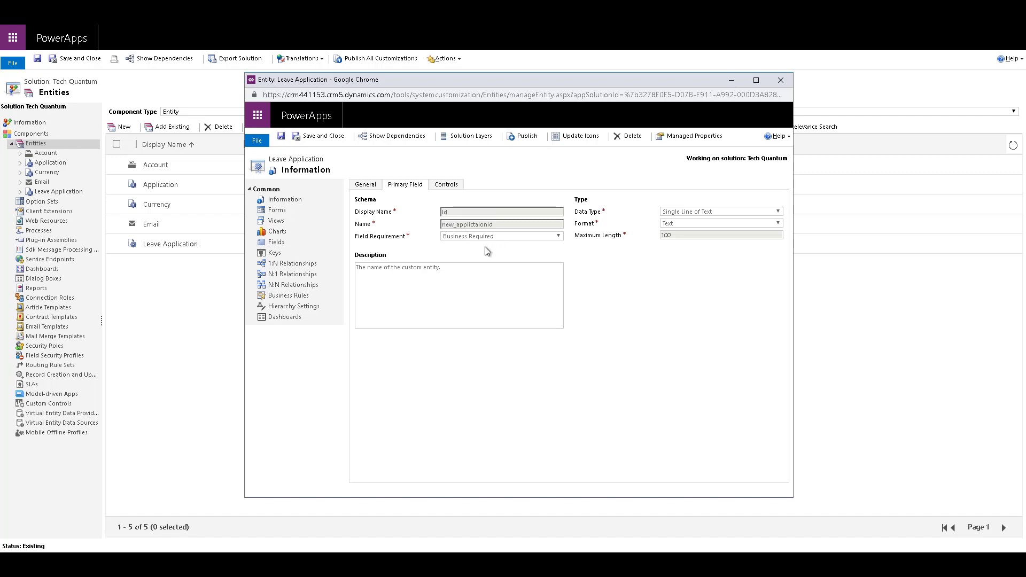
click(367, 185)
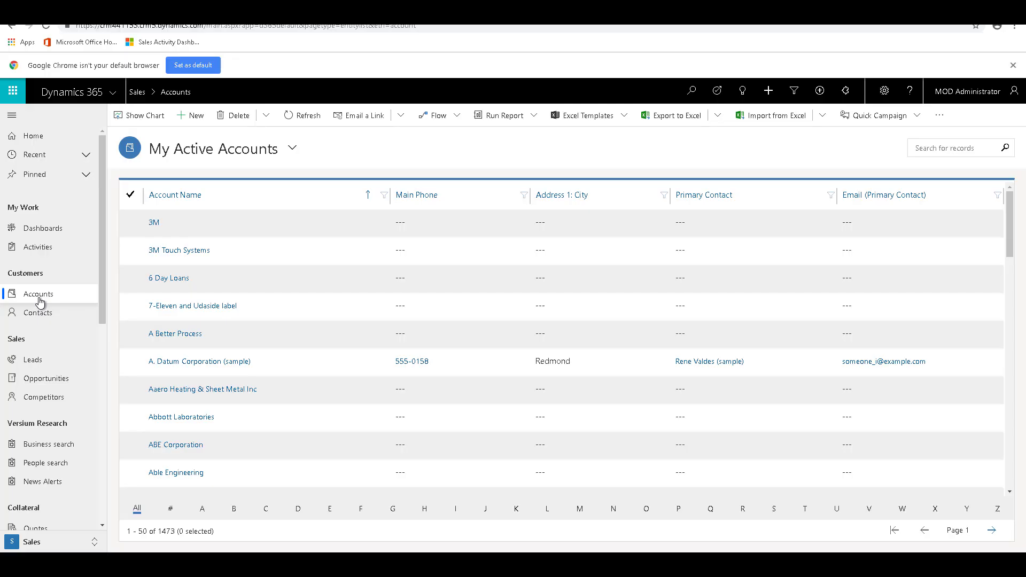
Step: In the Dynamics 365 Sales app, open the 3M account's related activities and list the activity types that can be added
click(39, 297)
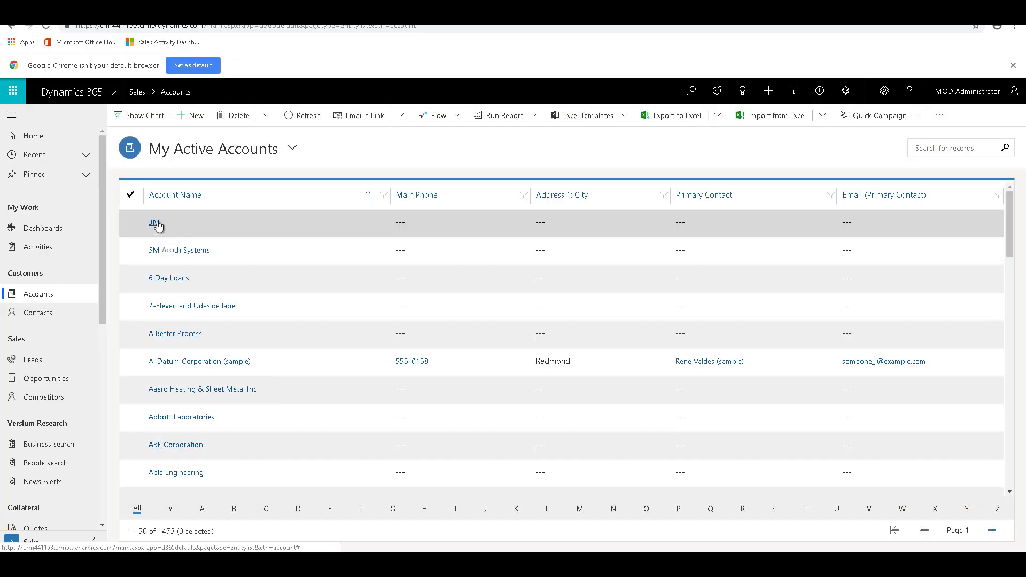
click(156, 223)
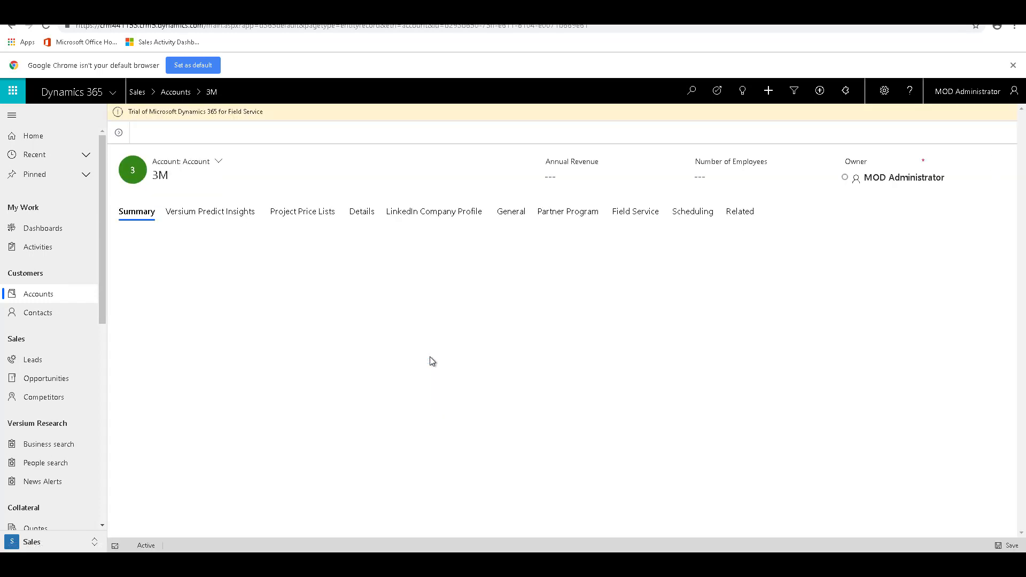
click(743, 214)
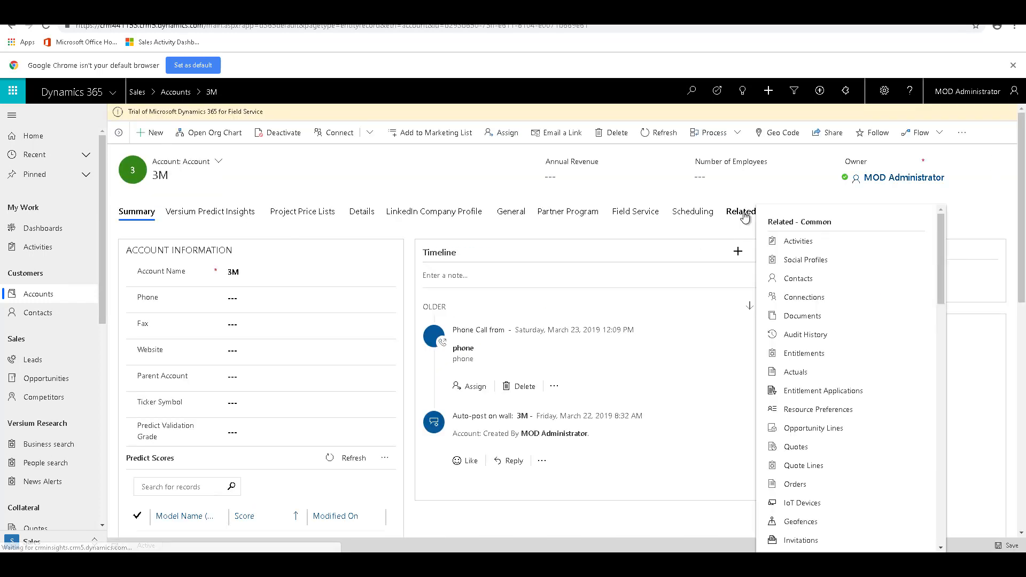
click(796, 242)
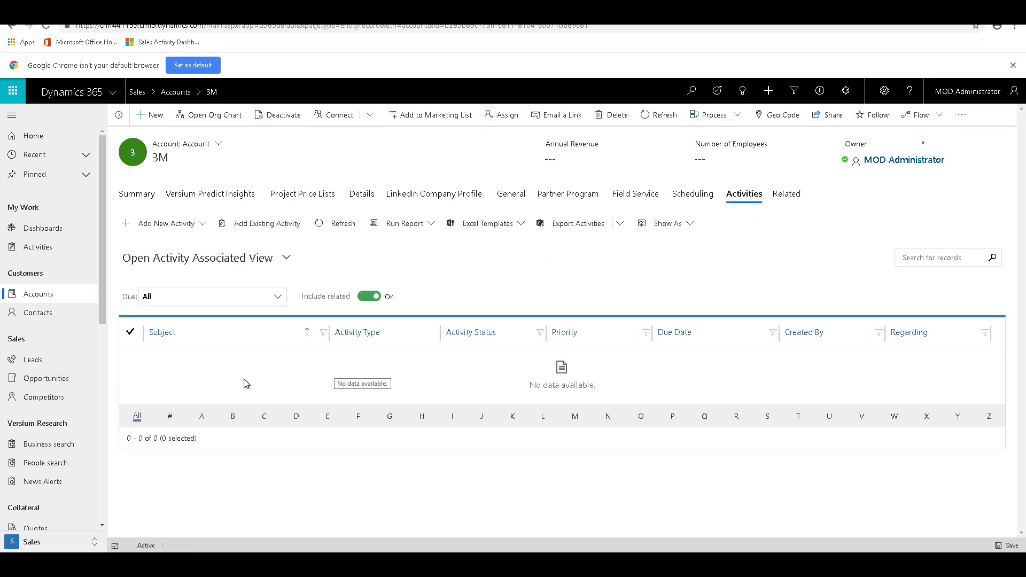
click(200, 225)
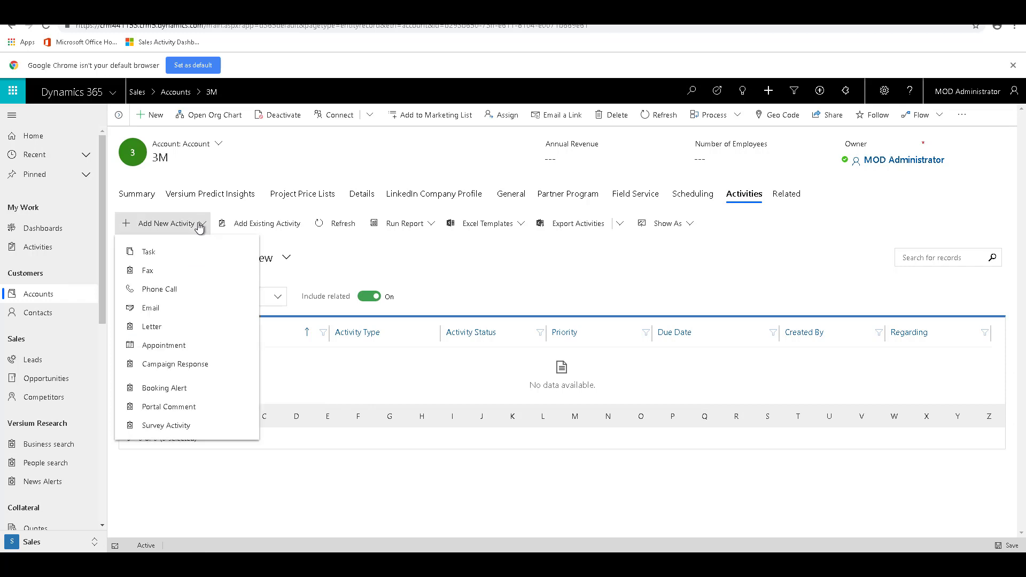